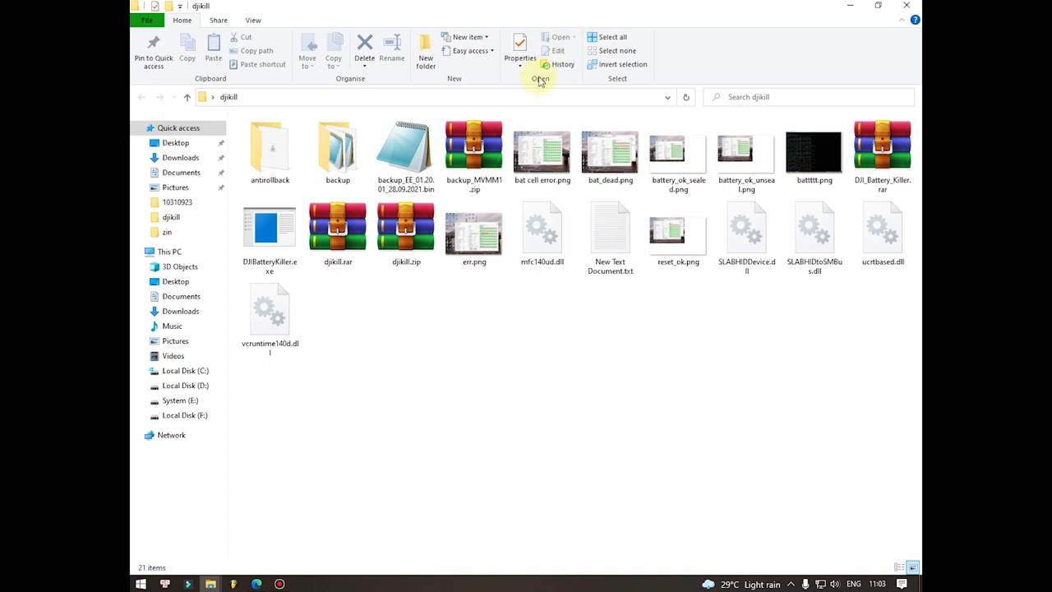
- Switch to the Edge browser, look over the YouTube page for "MỞ KHÓA PIN DJI" and start playing the video
mouse_move(543, 135)
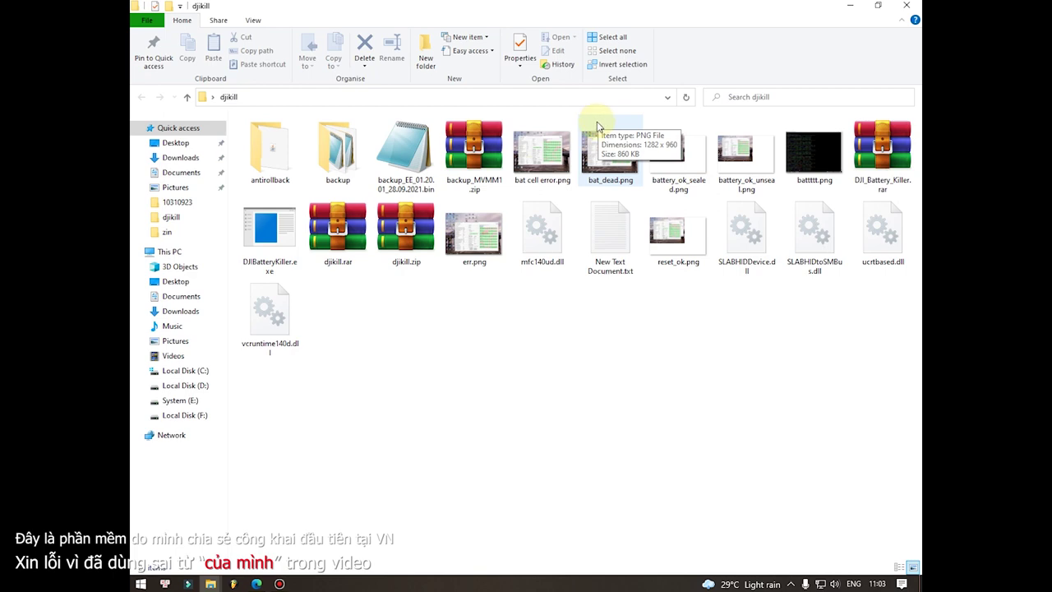
click(256, 580)
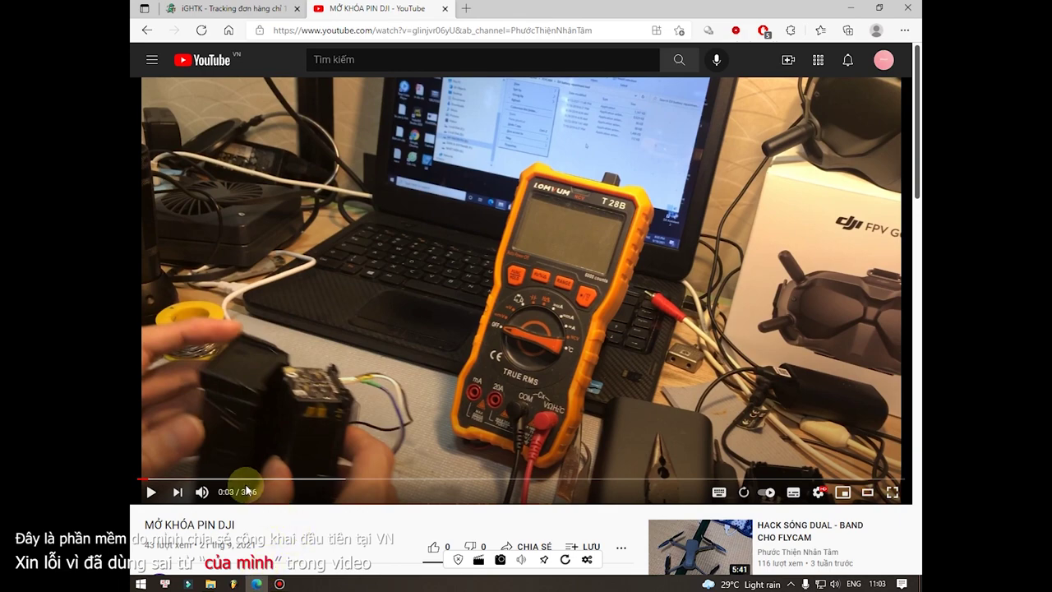
scroll(242, 489, down, 2)
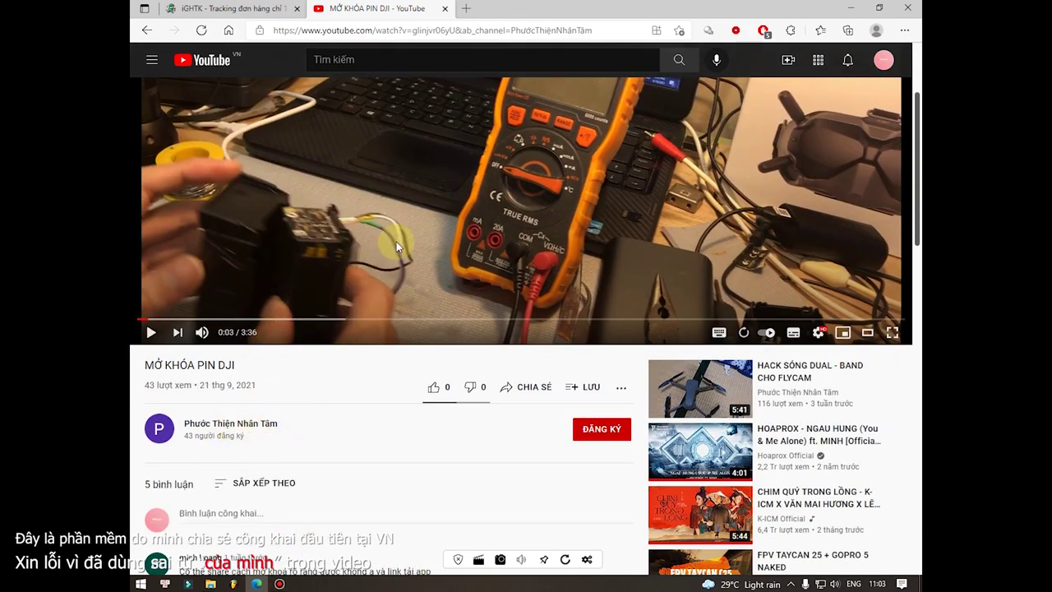
scroll(408, 284, up, 2)
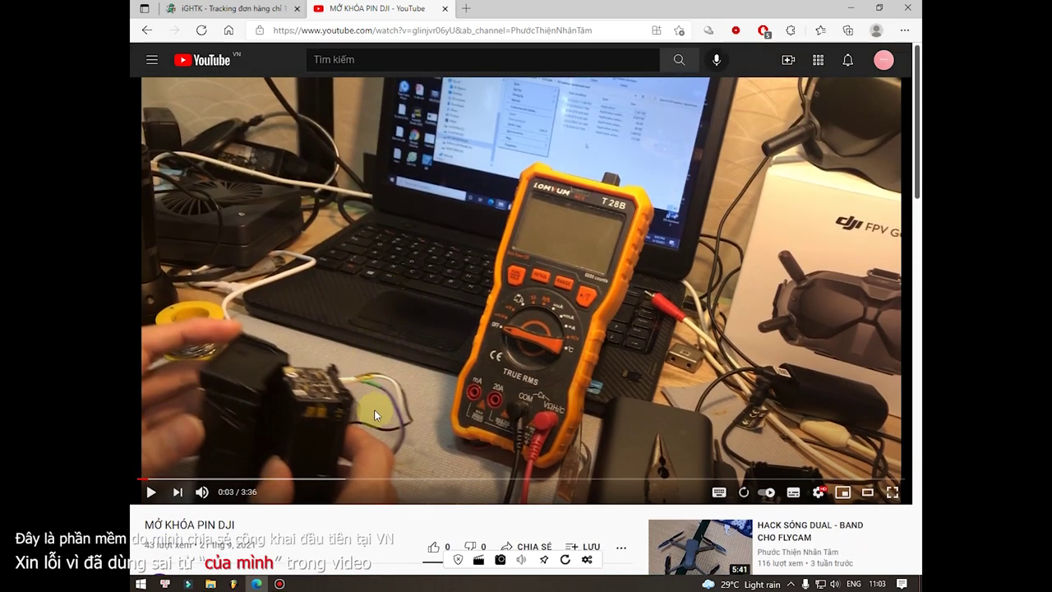
click(152, 493)
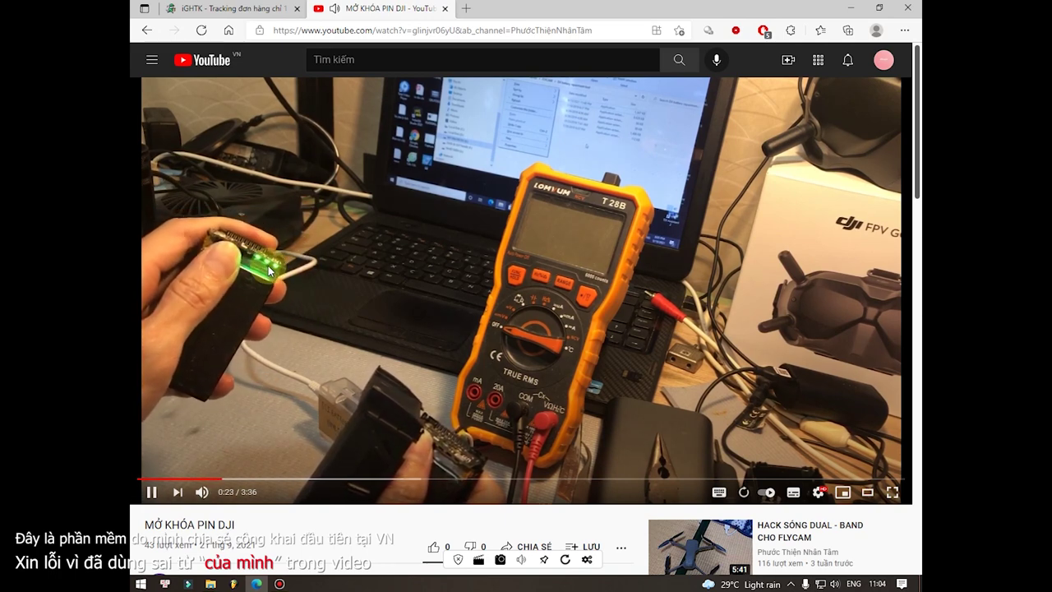
- Skip forward through the battery unlocking video in stages to about 2:31 and watch the result, leaving playback paused
click(294, 479)
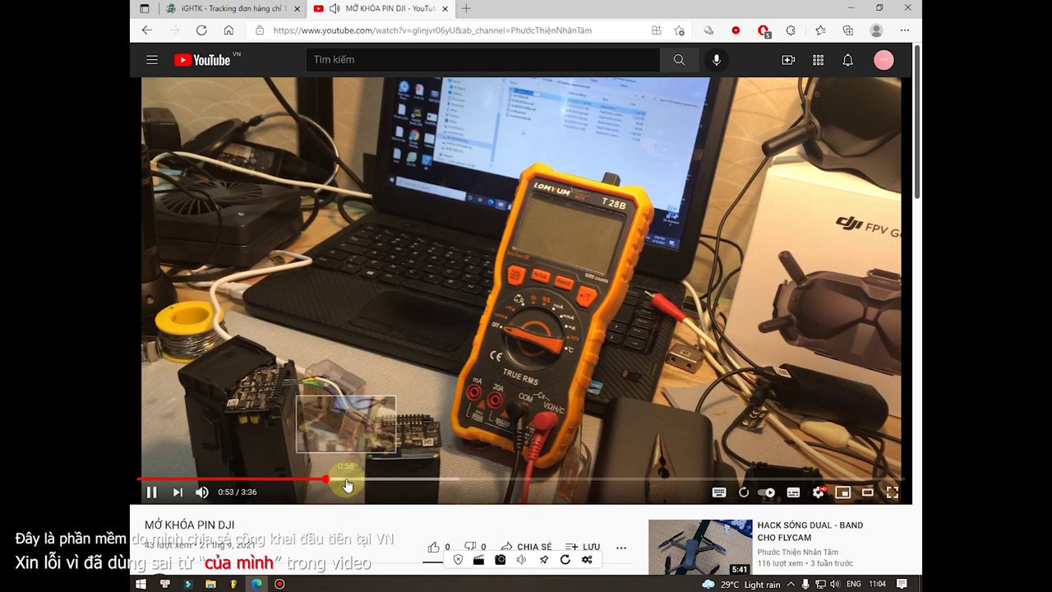
click(391, 480)
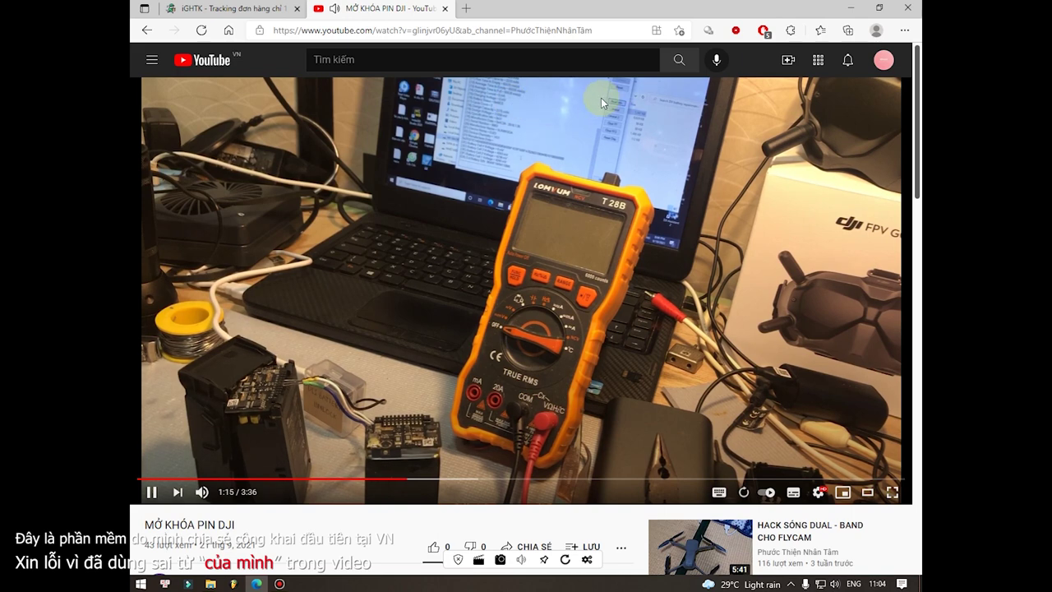
click(456, 480)
drag(456, 482, 554, 483)
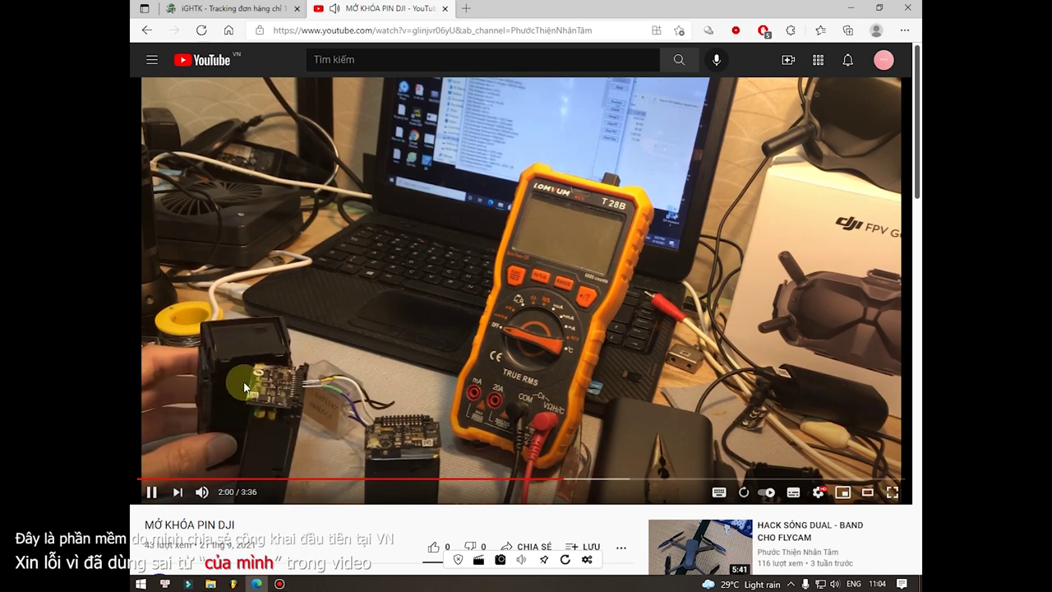
click(615, 481)
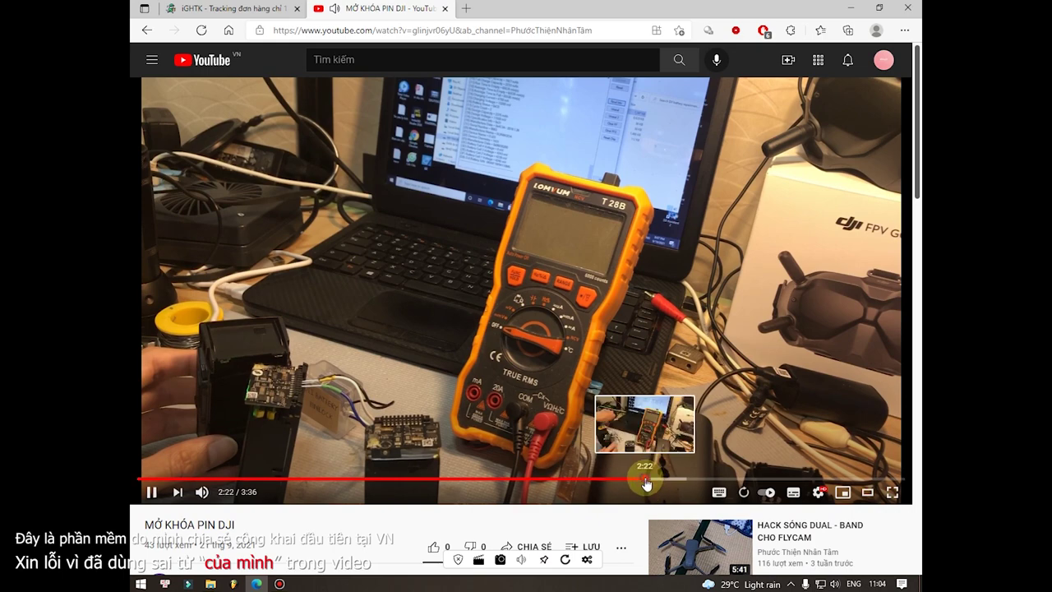
click(675, 481)
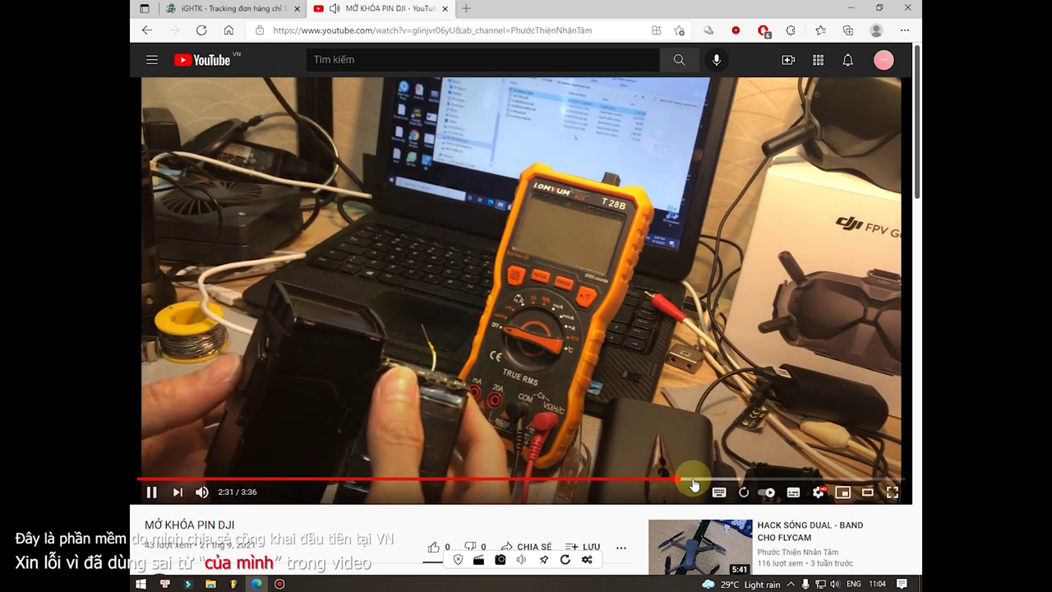
click(682, 481)
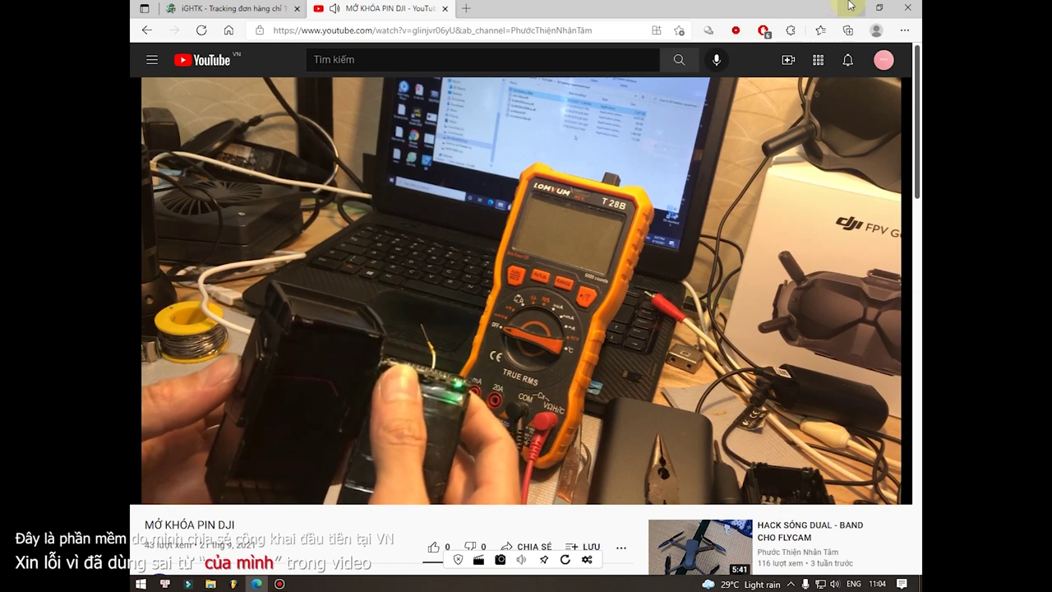
click(849, 6)
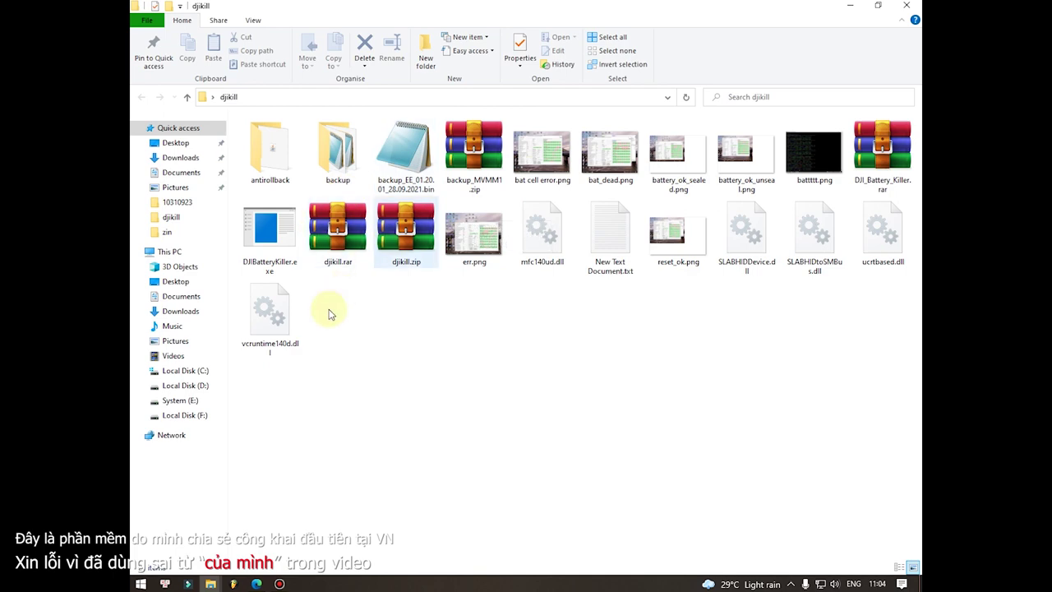
click(257, 584)
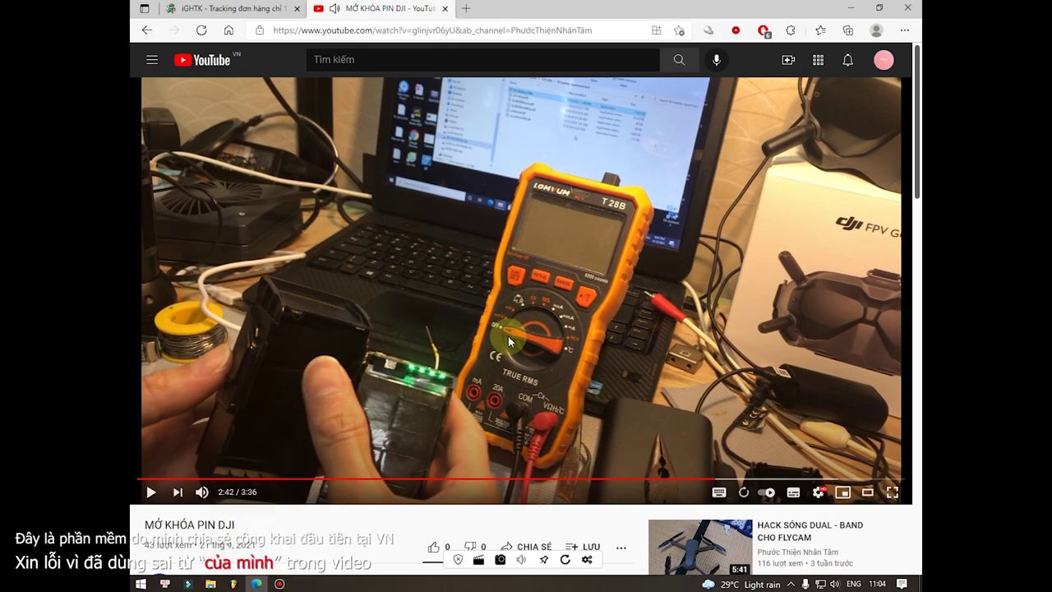
- Switch to the djikill folder in File Explorer, launch DJIBatteryKiller.exe and reposition its window over the folder
click(208, 582)
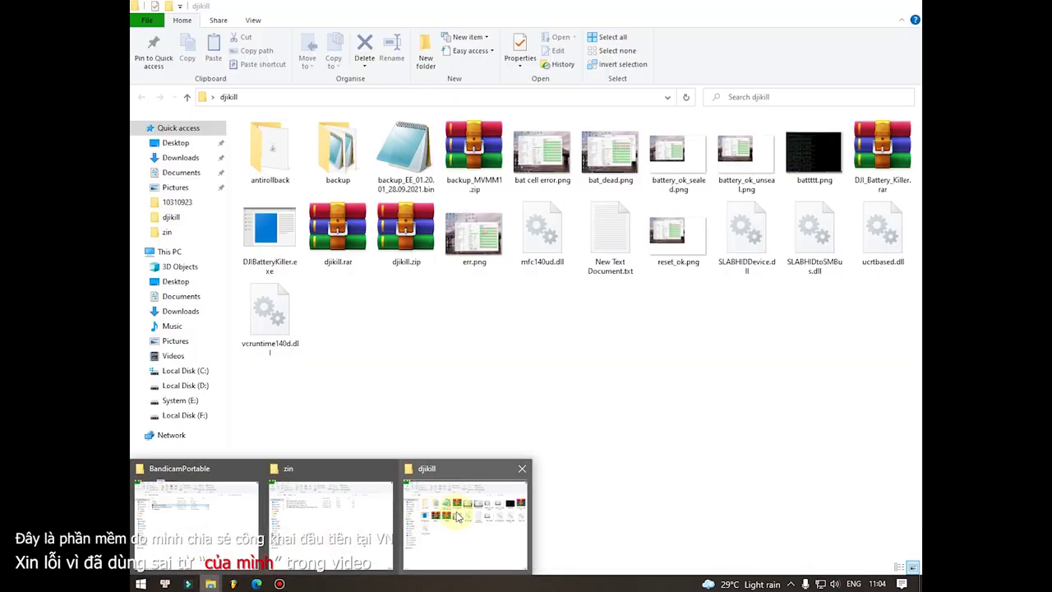
click(438, 515)
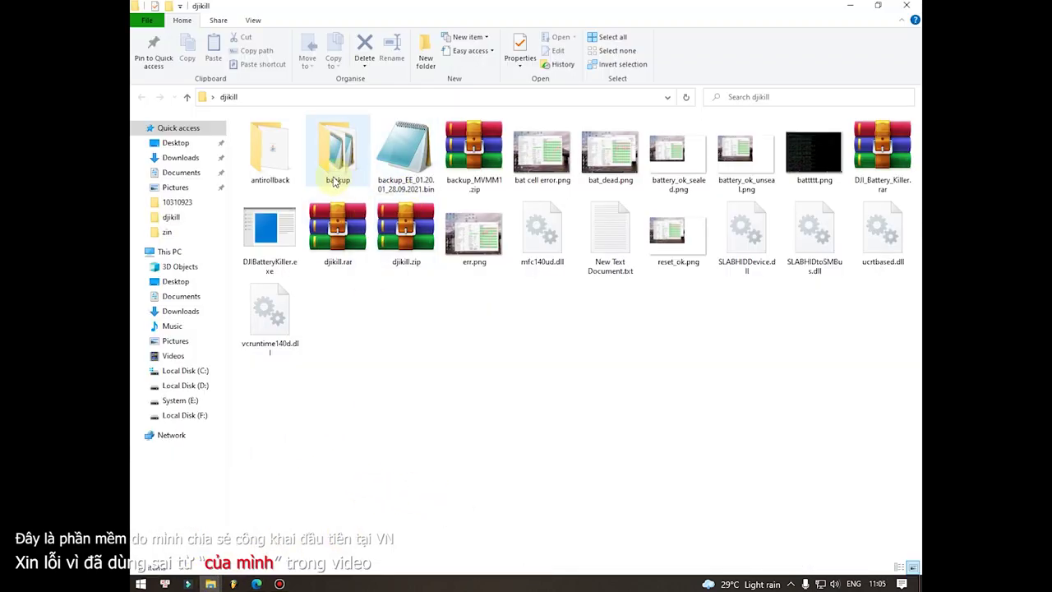
double_click(272, 254)
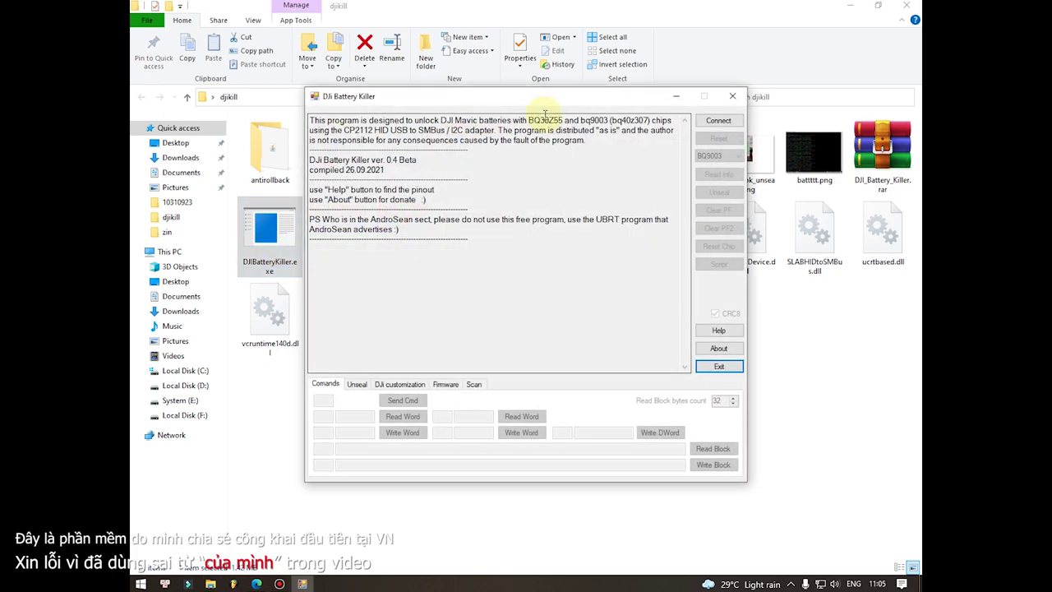
drag(612, 101, 650, 62)
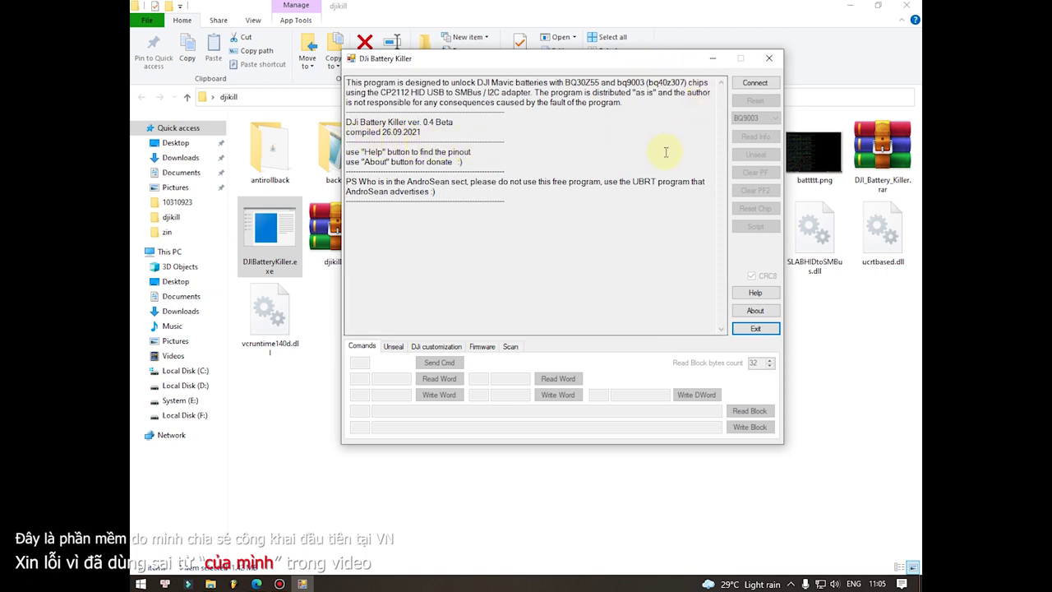
- Connect to the USB adapter and keep BQ9003 as the battery chip type
click(752, 83)
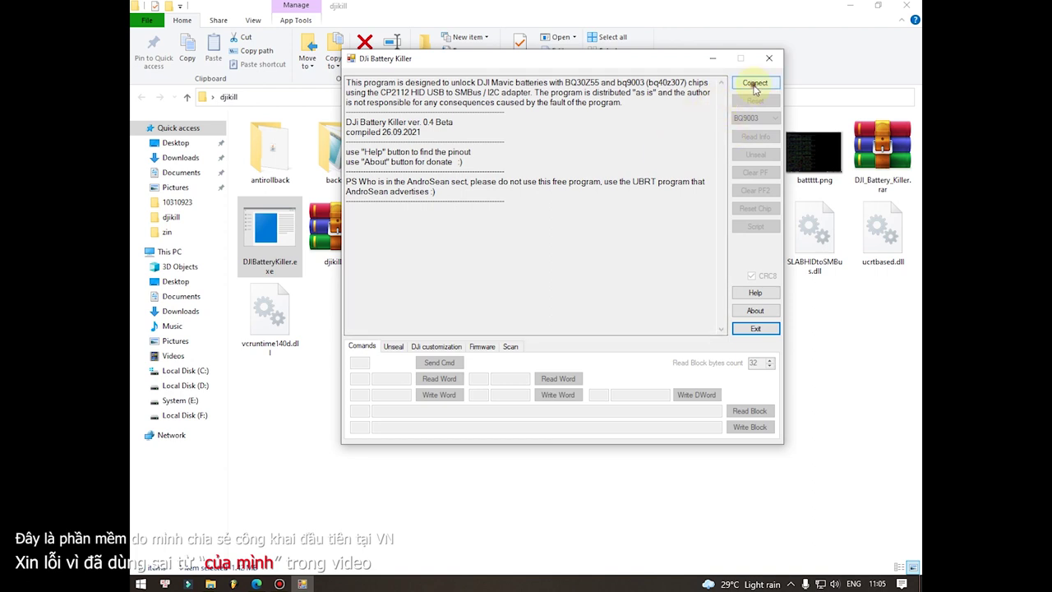
click(775, 118)
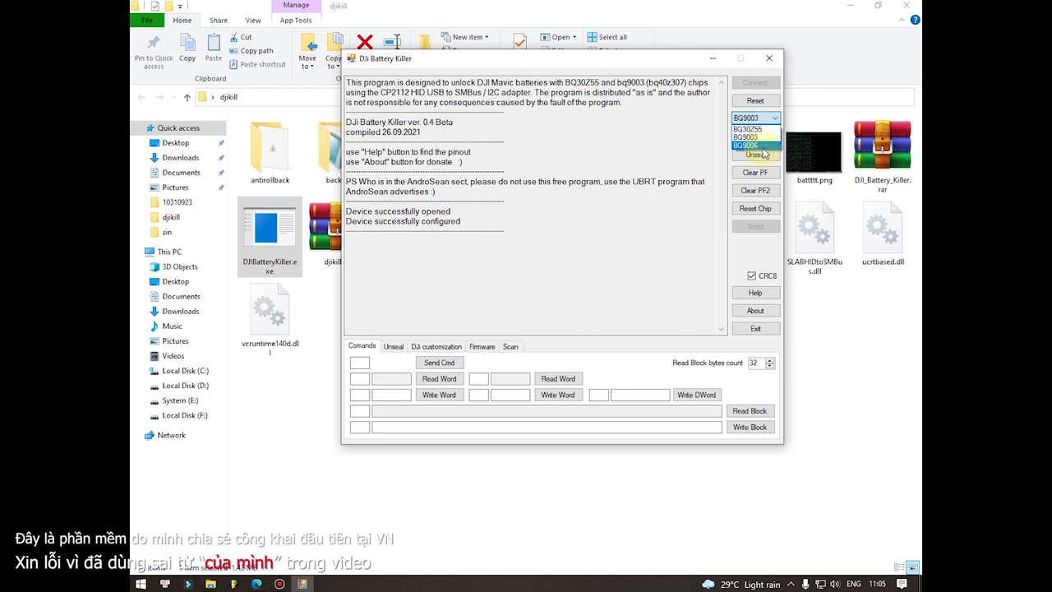
click(762, 146)
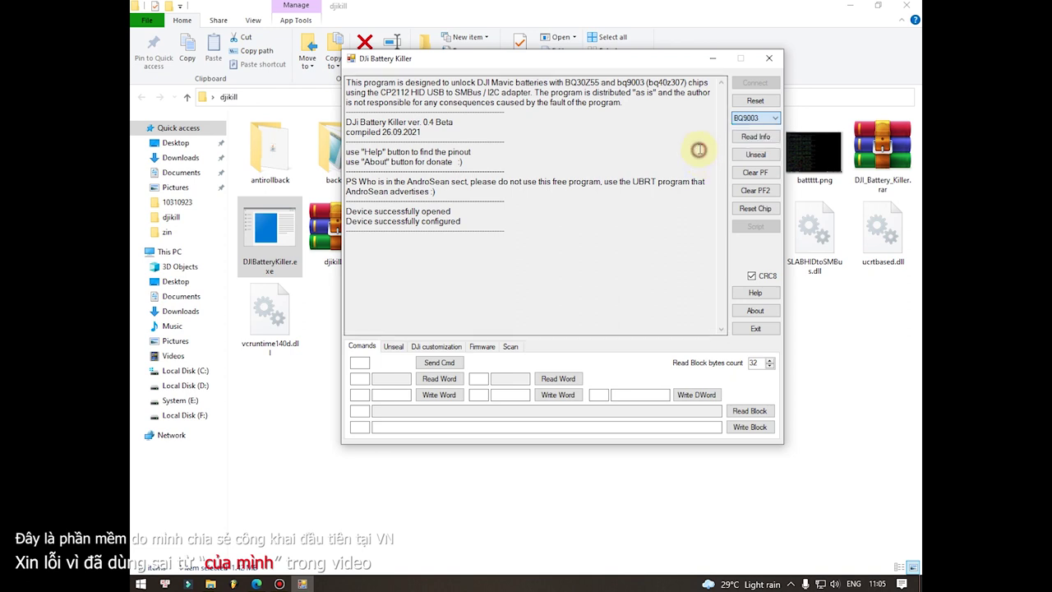
- Read the battery's info, retrying the read once, and look through the output log
click(762, 138)
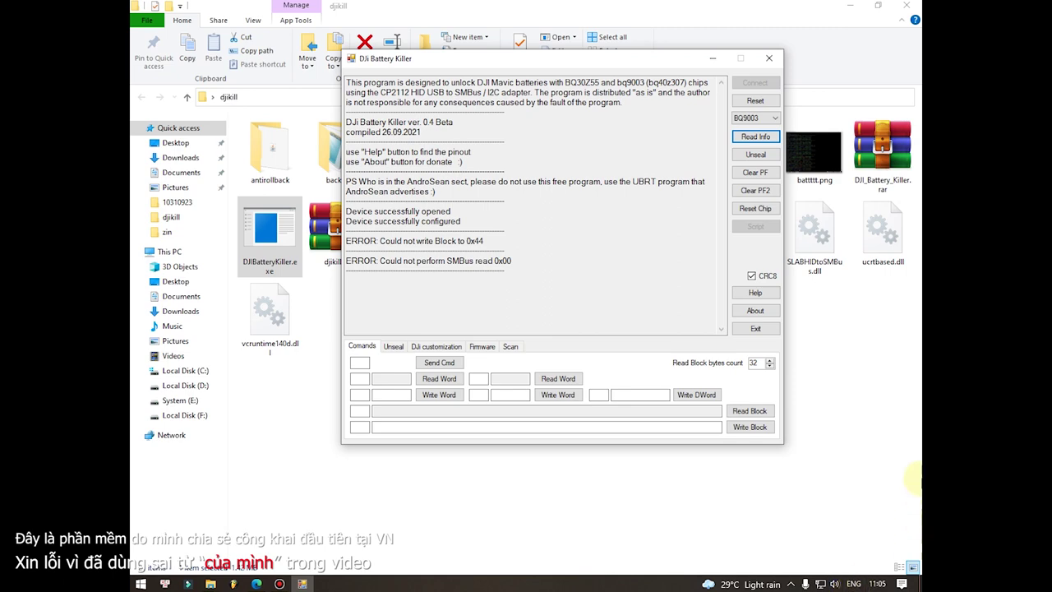
click(755, 136)
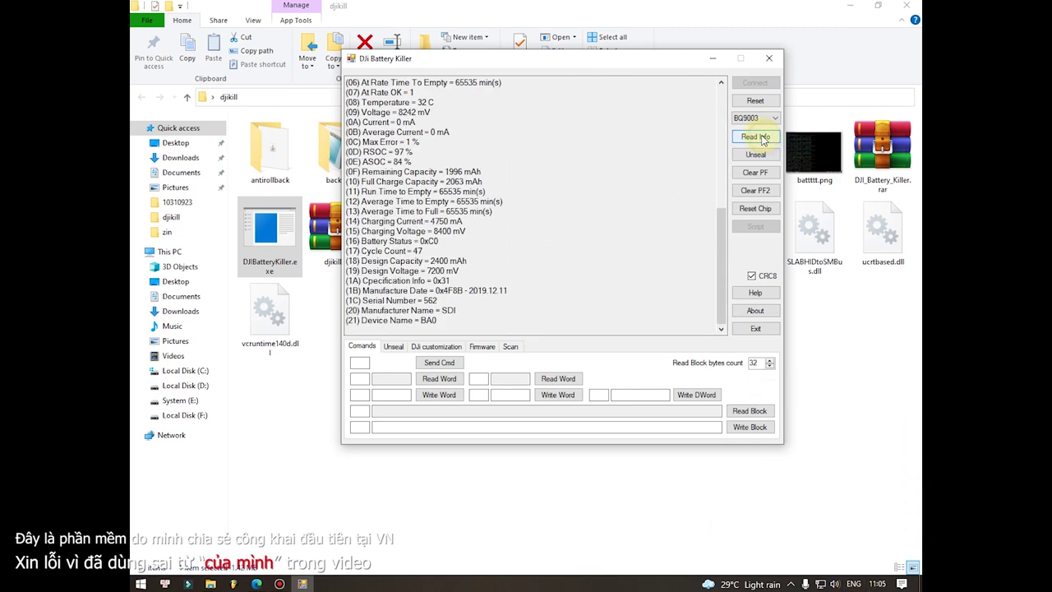
scroll(485, 232, up, 8)
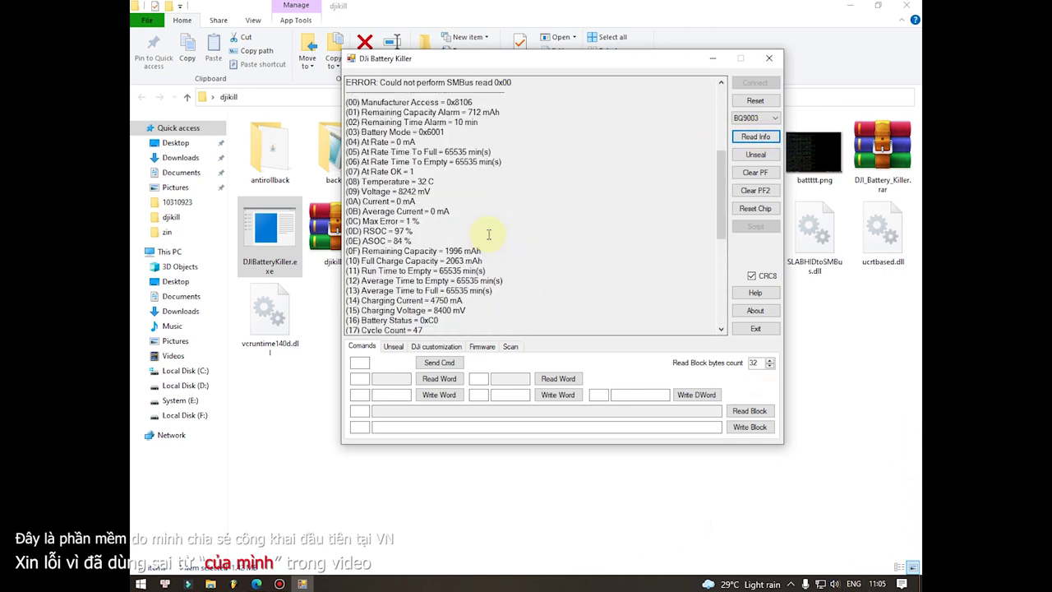
scroll(489, 235, down, 8)
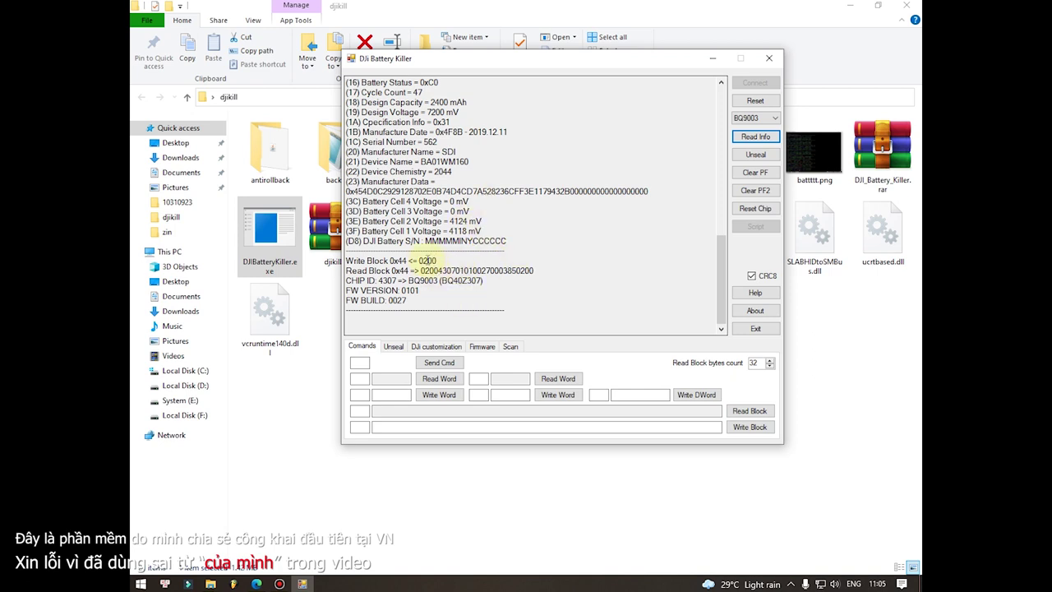
- Highlight the DJI battery serial number, chip ID and firmware build lines in the output log one after another
drag(527, 244, 363, 241)
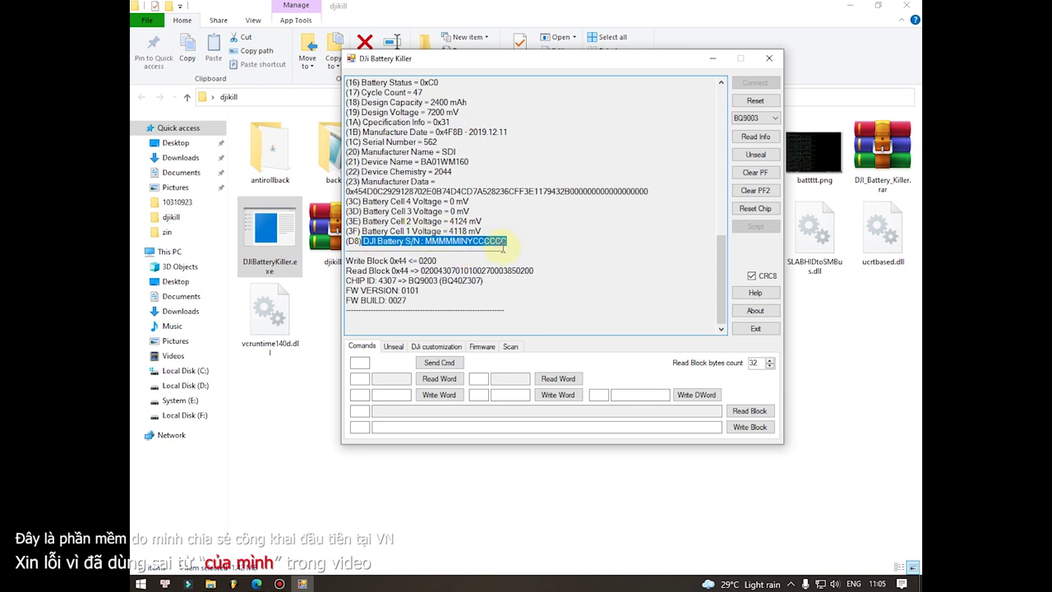
drag(483, 286, 344, 281)
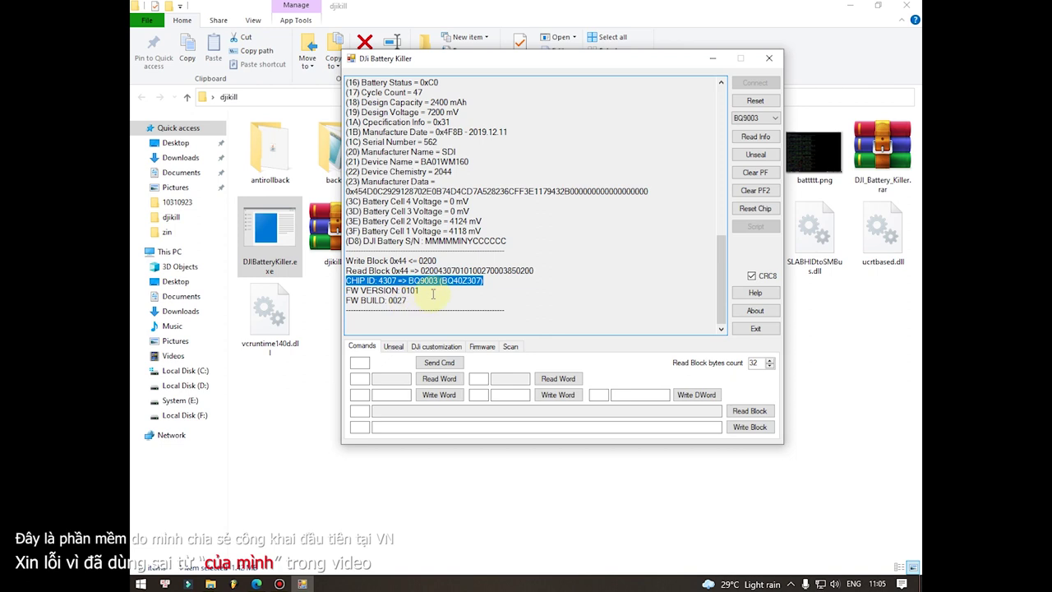
drag(427, 290, 407, 301)
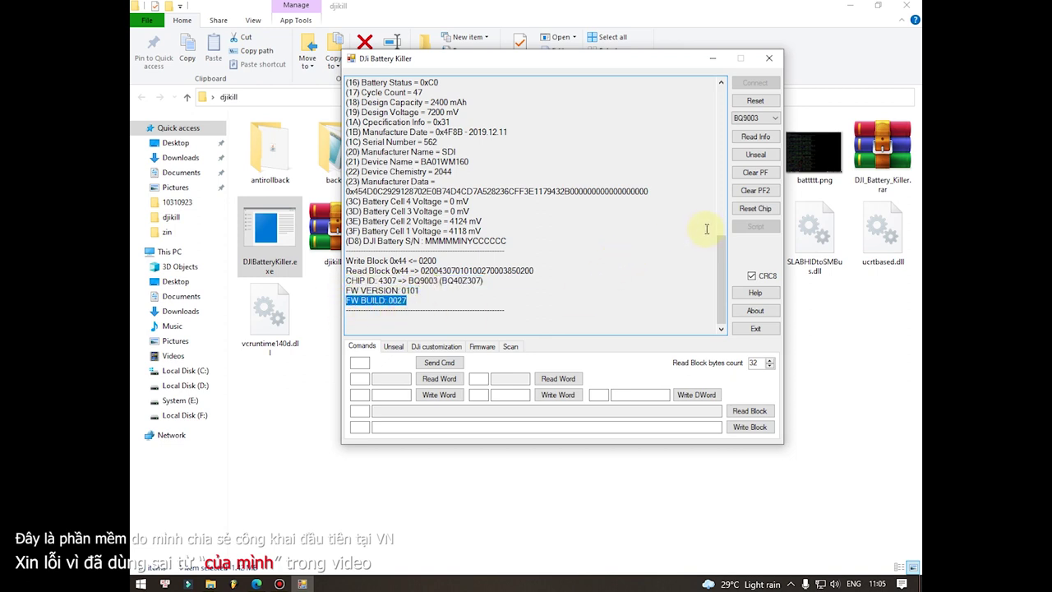
- Examine the program's command, unseal and firmware functions, ending at the option for reading the EEPROM
click(393, 347)
click(361, 346)
click(354, 378)
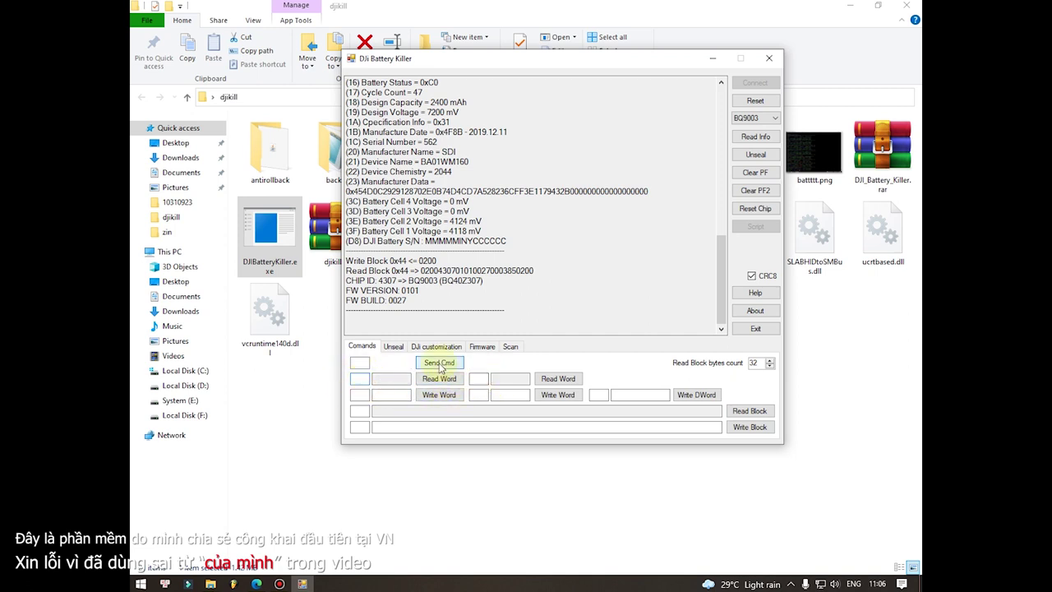
click(393, 346)
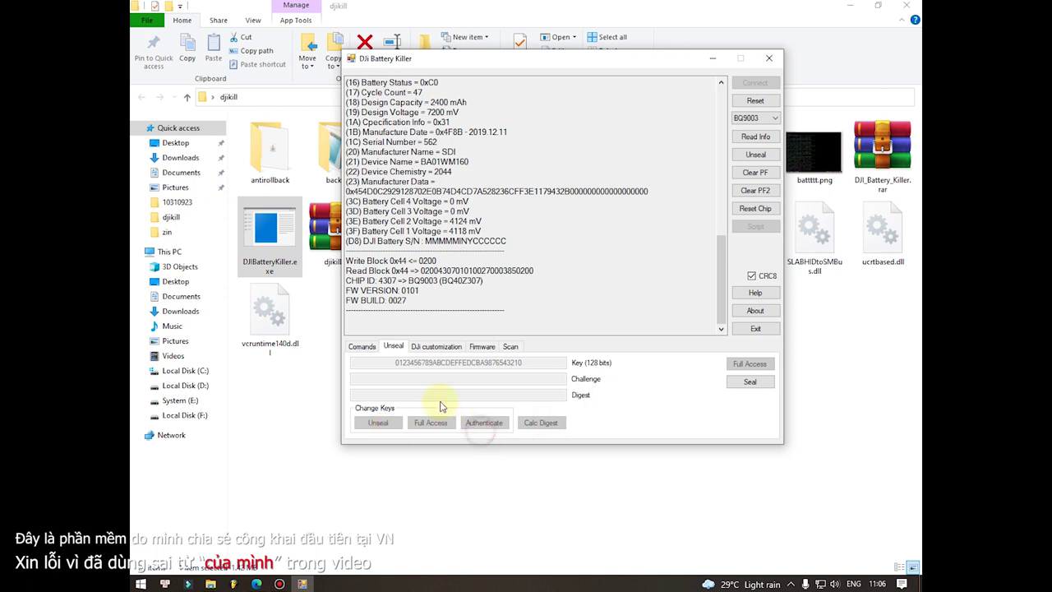
click(481, 346)
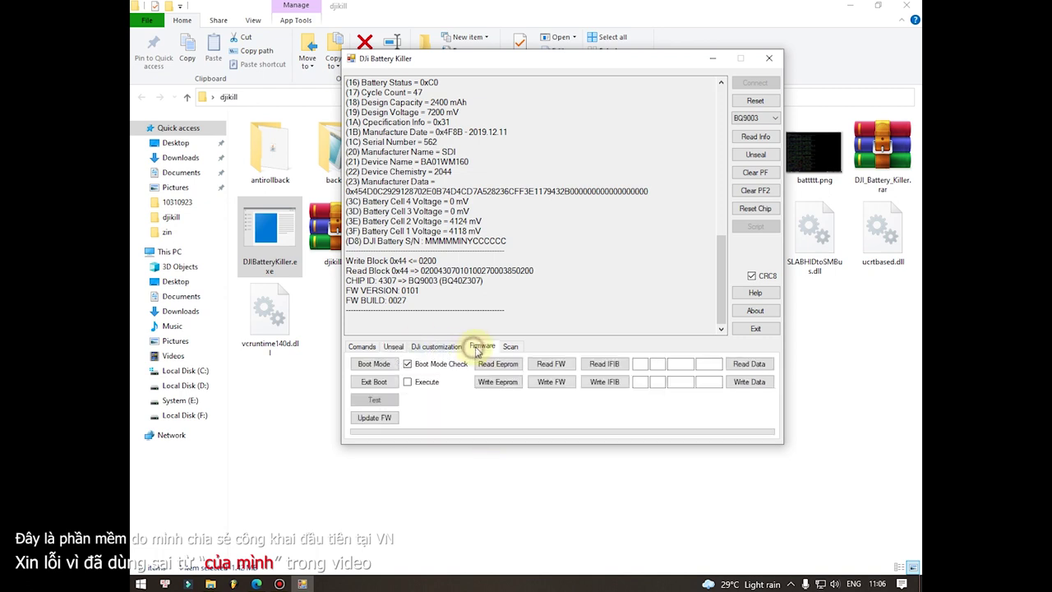
click(503, 366)
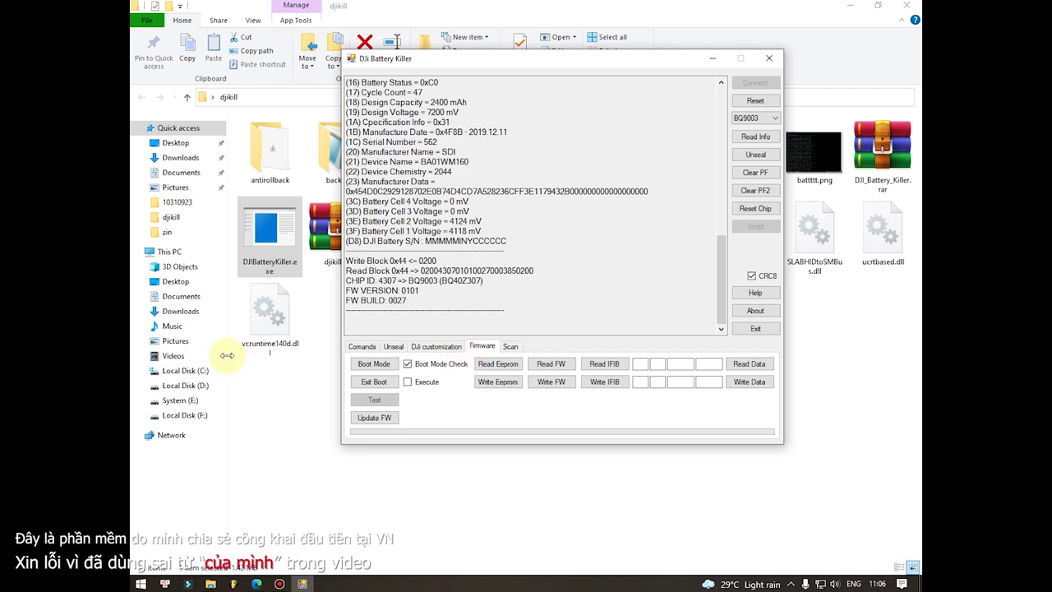
- Open the zin subfolder of the backup folder, highlight all its backup .bin files, and return to DJi Battery Killer
click(332, 153)
double_click(332, 153)
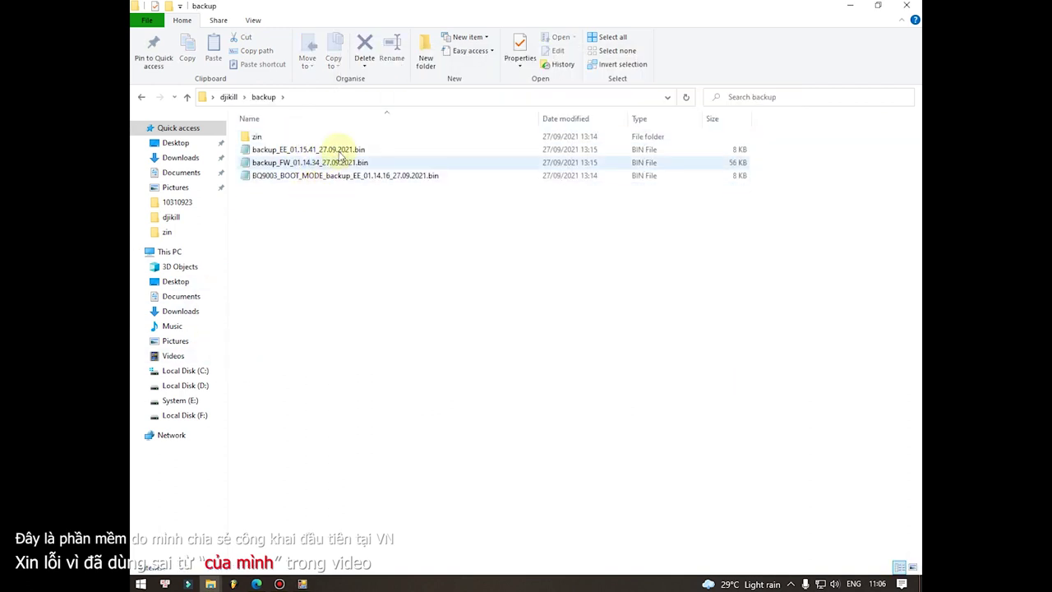
double_click(282, 137)
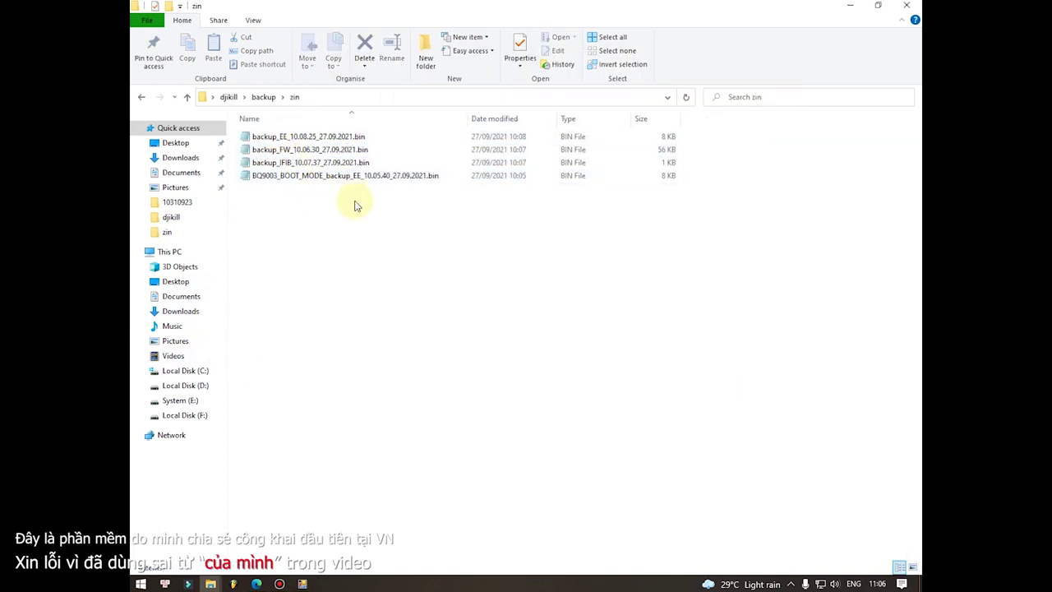
click(362, 175)
drag(368, 162, 363, 129)
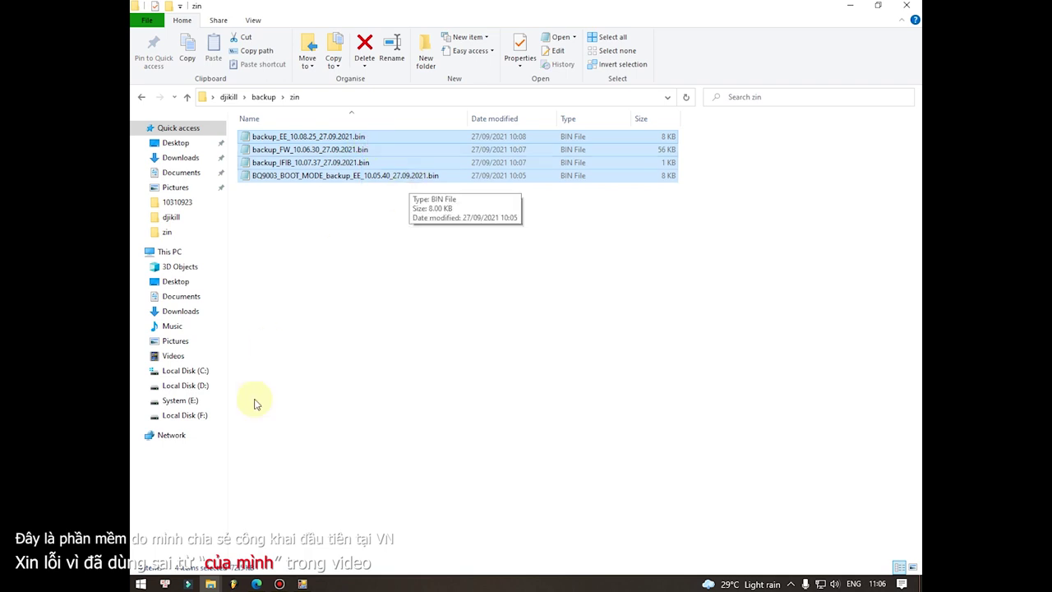
click(302, 584)
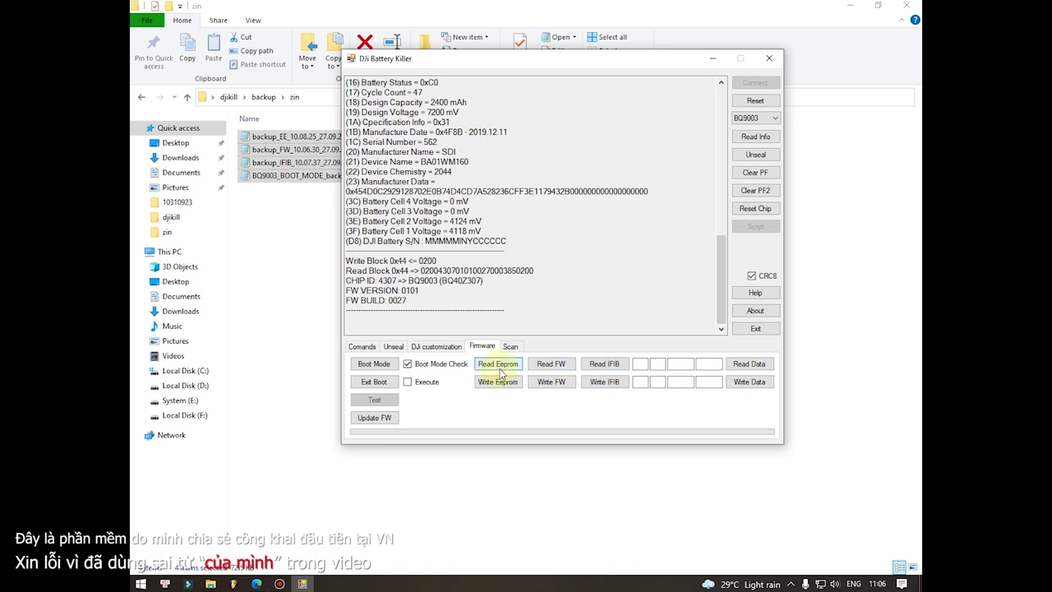
- Look back through the battery info in the output log and highlight the manufacture date and serial number entries
scroll(482, 216, up, 3)
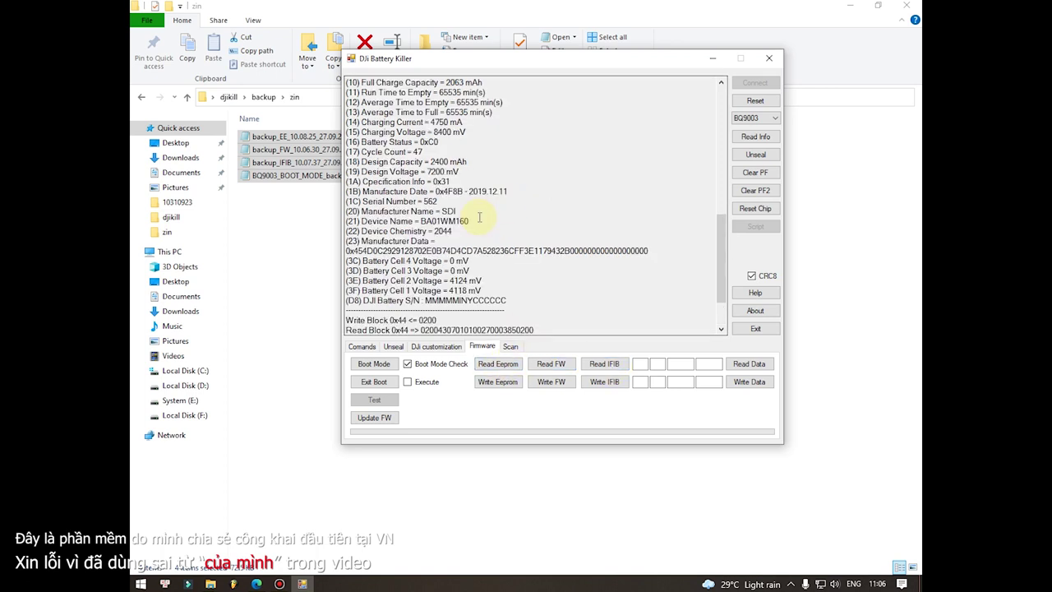
scroll(503, 272, down, 2)
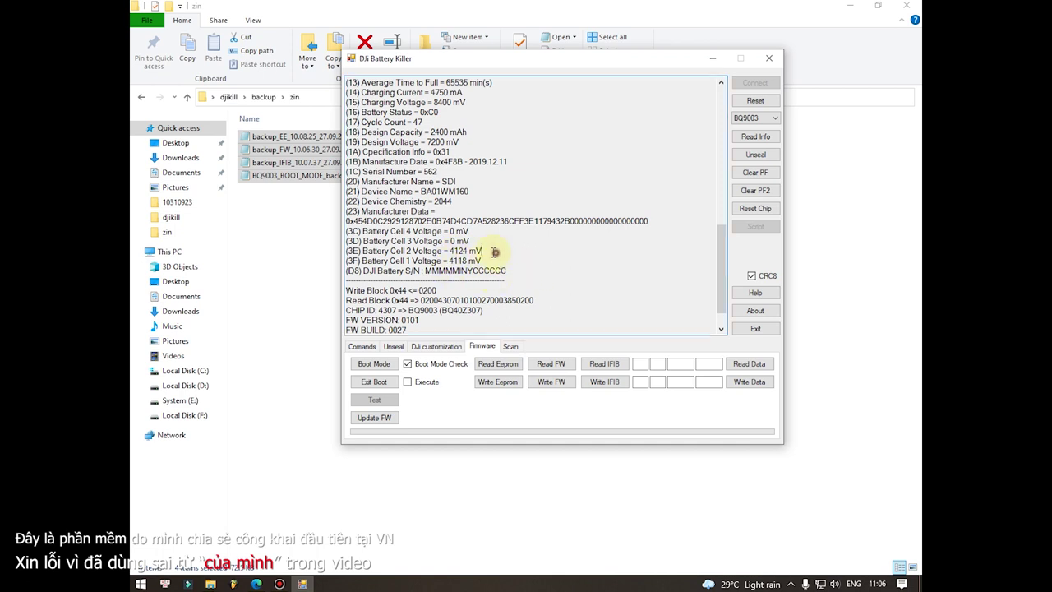
mouse_move(450, 192)
mouse_down()
mouse_move(469, 192)
mouse_move(489, 156)
mouse_move(448, 172)
mouse_up()
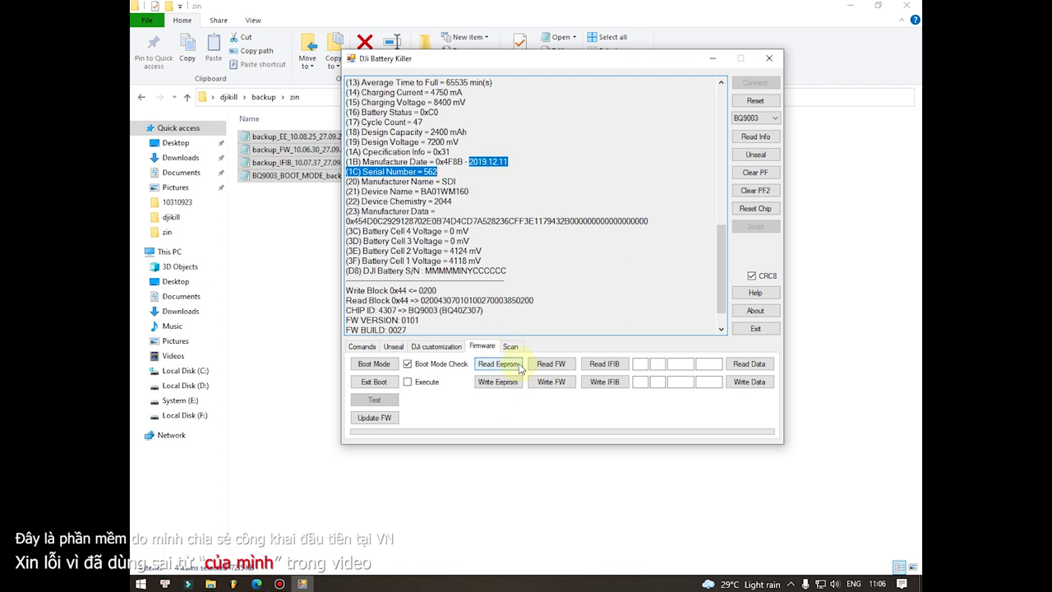
click(575, 329)
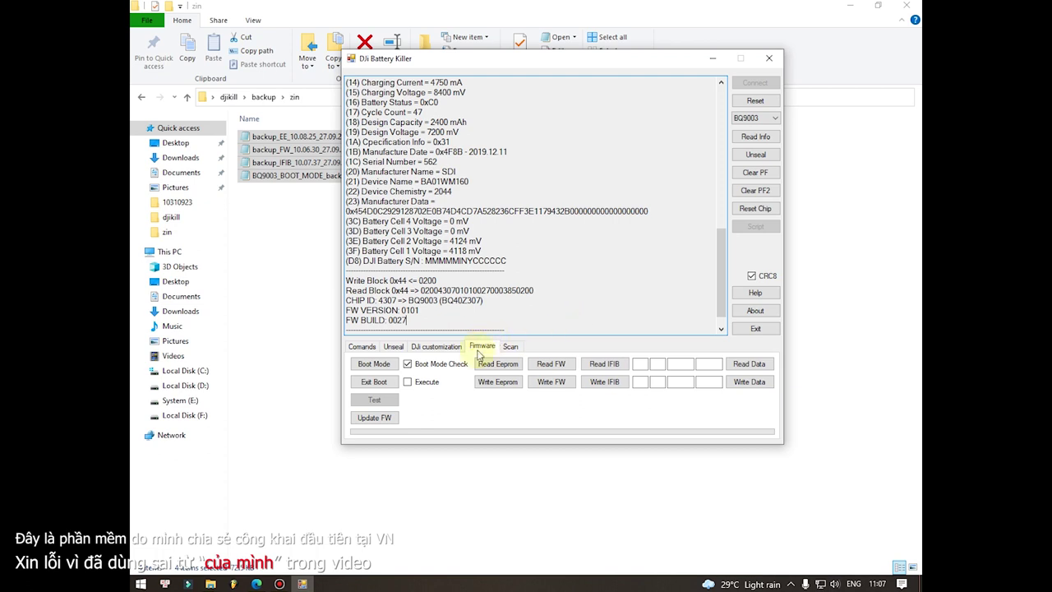
- Read the battery's customization values with the EEPROM backup option turned off
click(437, 349)
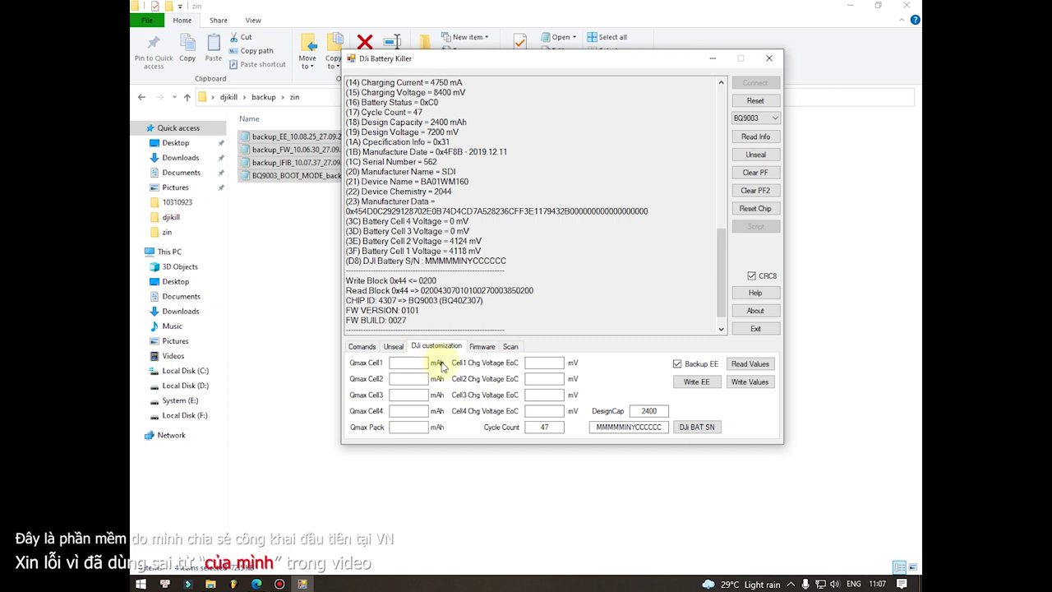
click(678, 363)
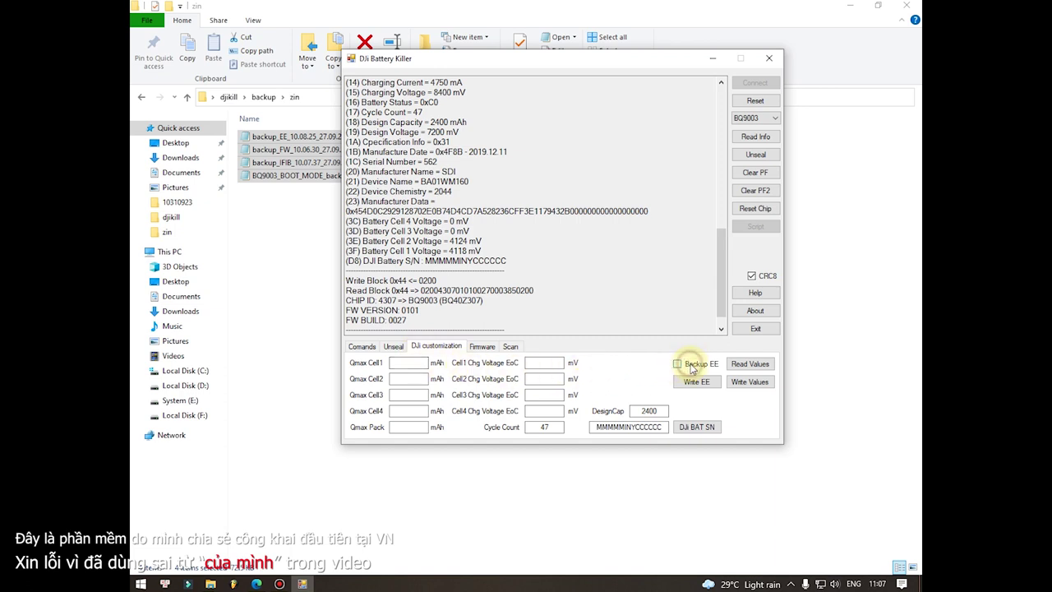
click(762, 364)
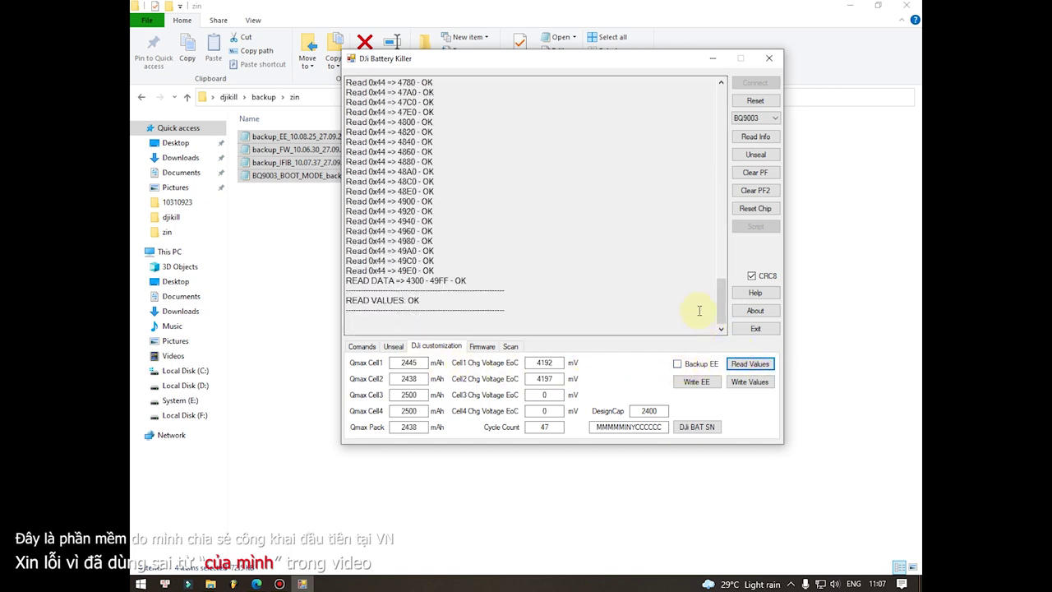
- Highlight the Cell2 charge voltage, cycle count, design capacity and DJI battery serial number fields in the customization values
drag(555, 363, 536, 378)
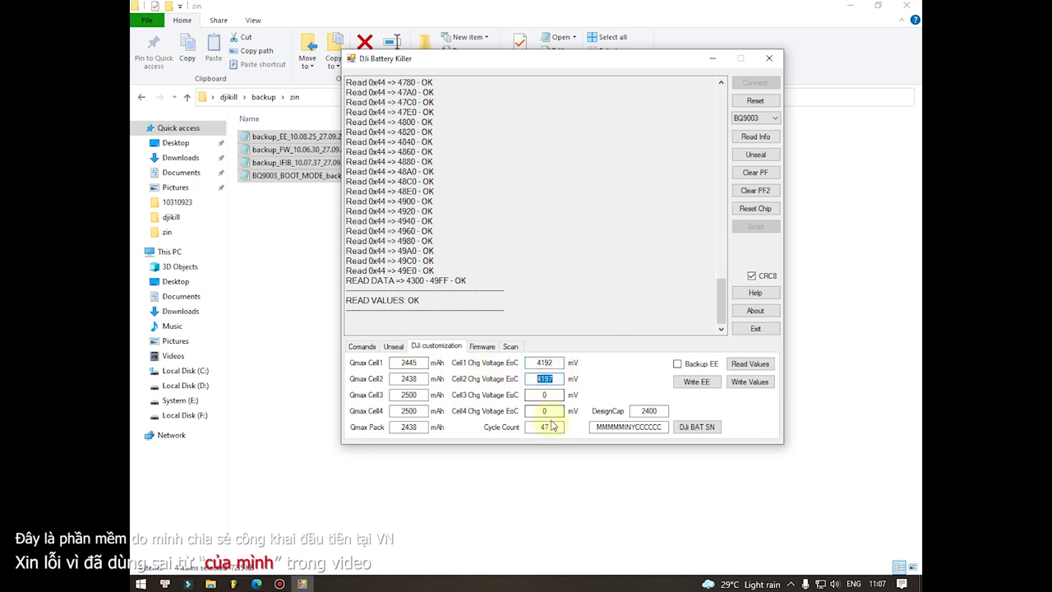
drag(560, 427, 542, 428)
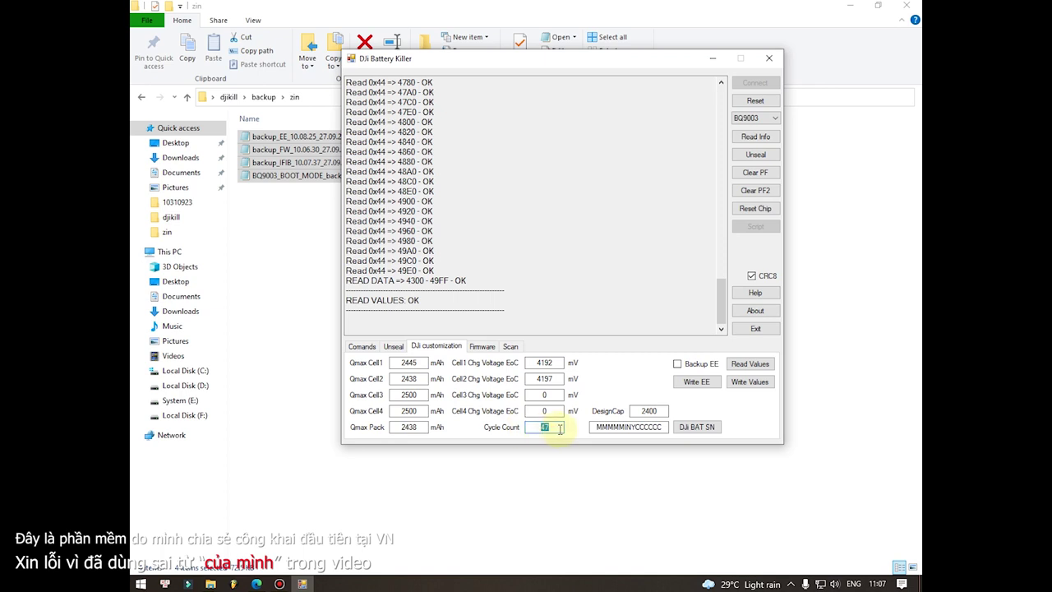
drag(669, 410, 574, 420)
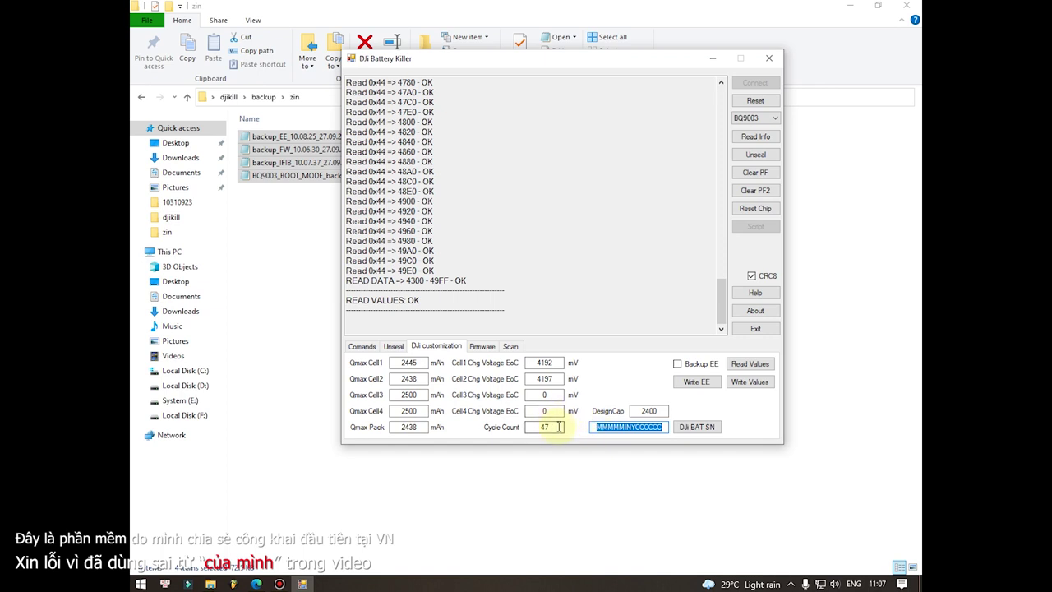
click(559, 427)
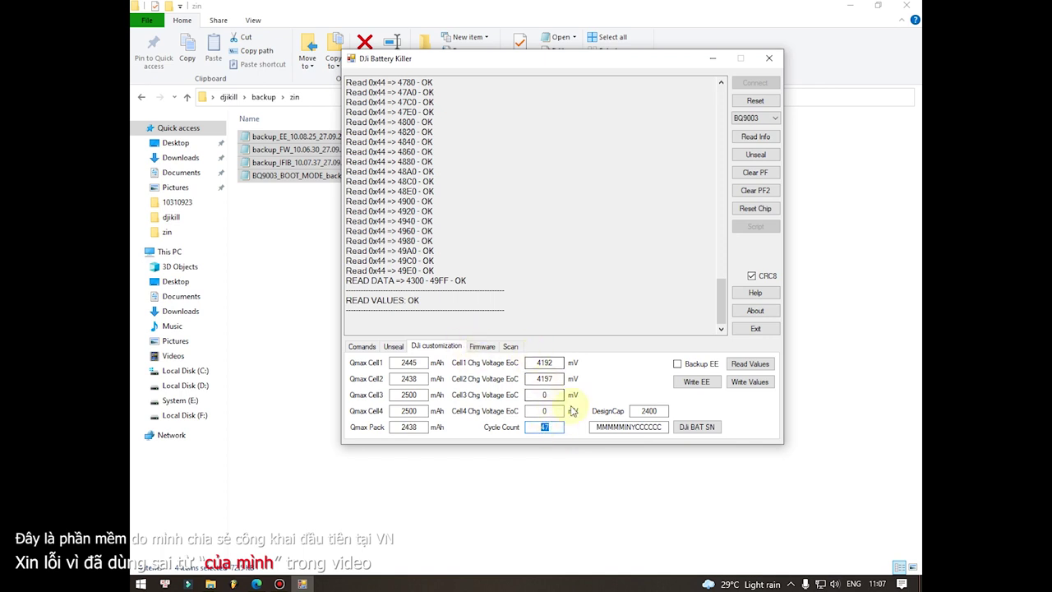
double_click(662, 411)
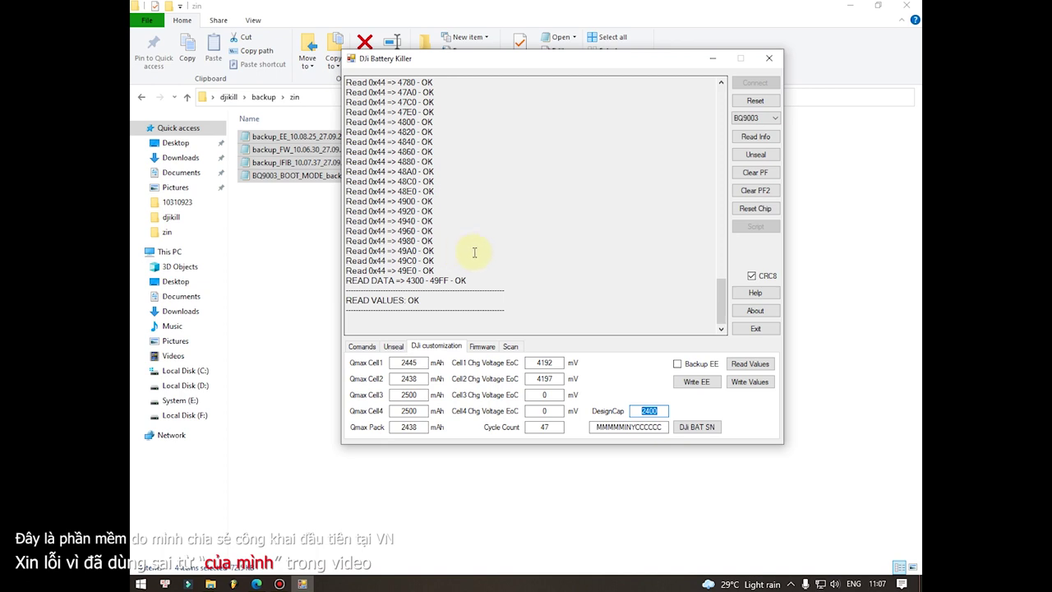
drag(670, 428, 589, 427)
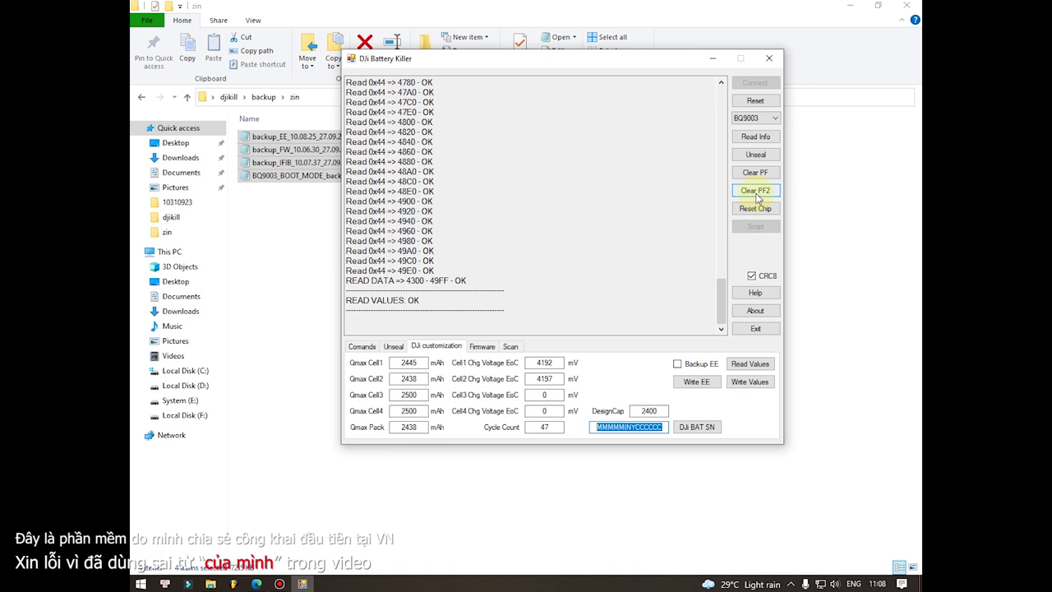
- View the supported chip models while keeping BQ9003, and point out the Clear PF and Clear PF2 functions
click(764, 119)
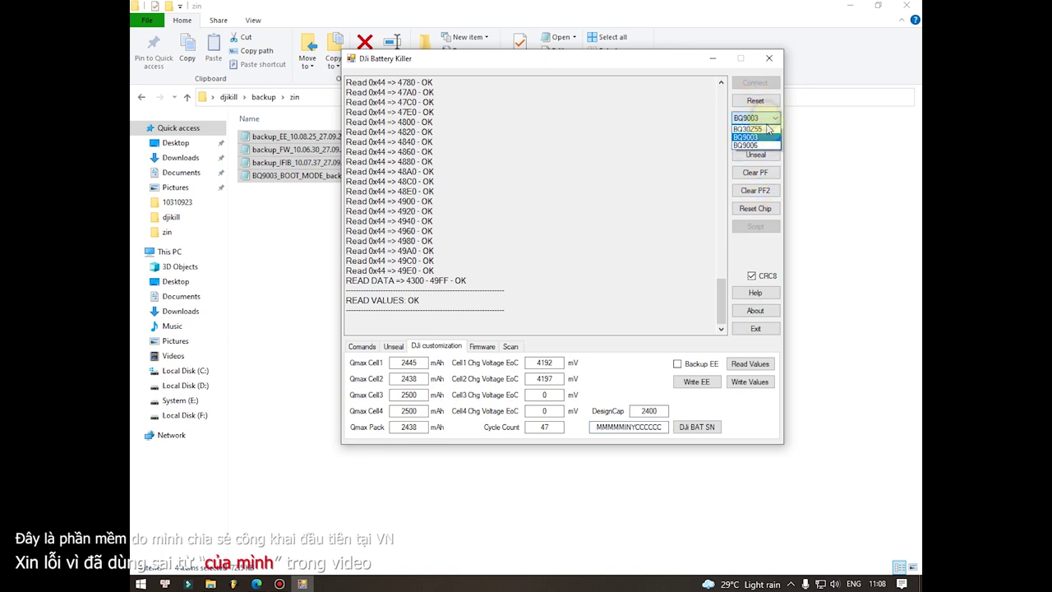
click(701, 157)
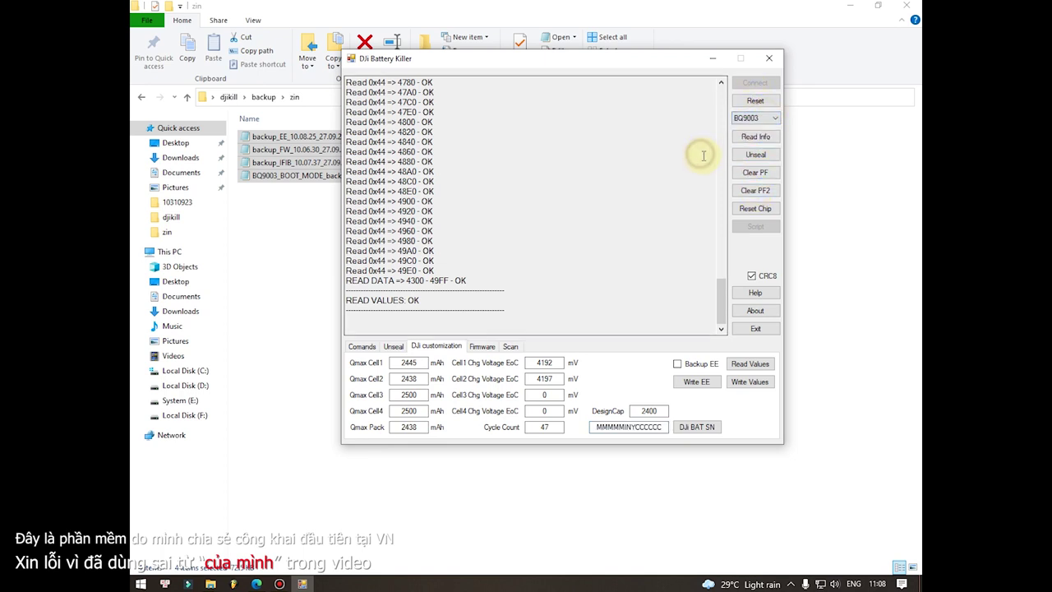
click(750, 171)
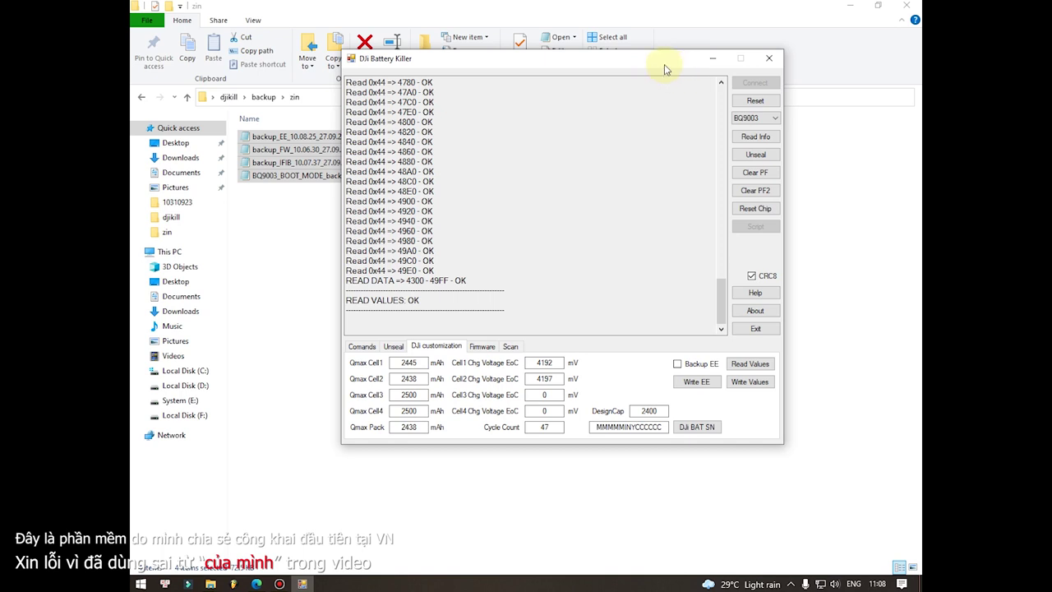
click(758, 202)
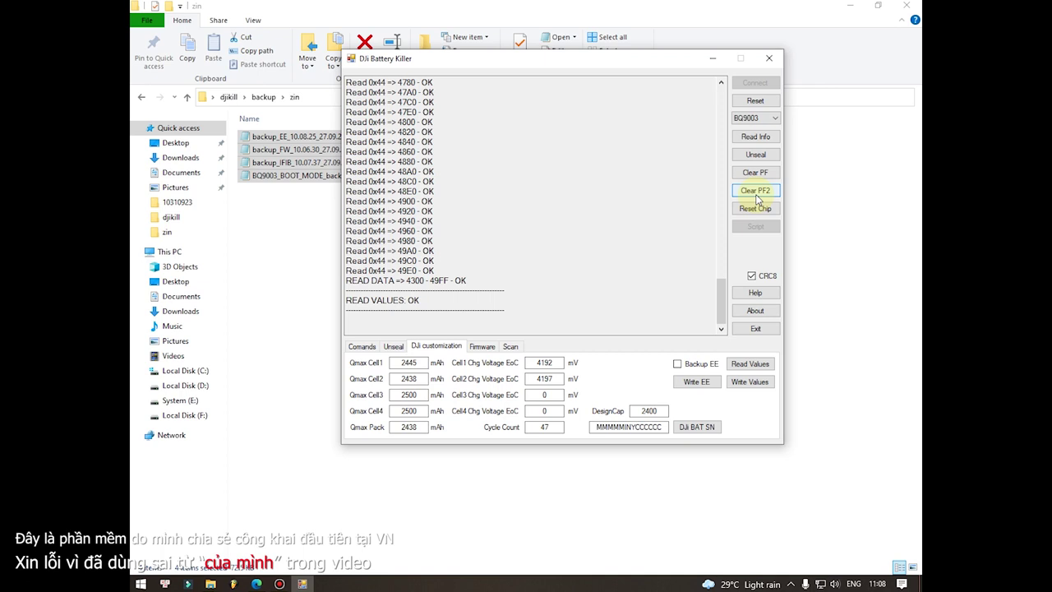